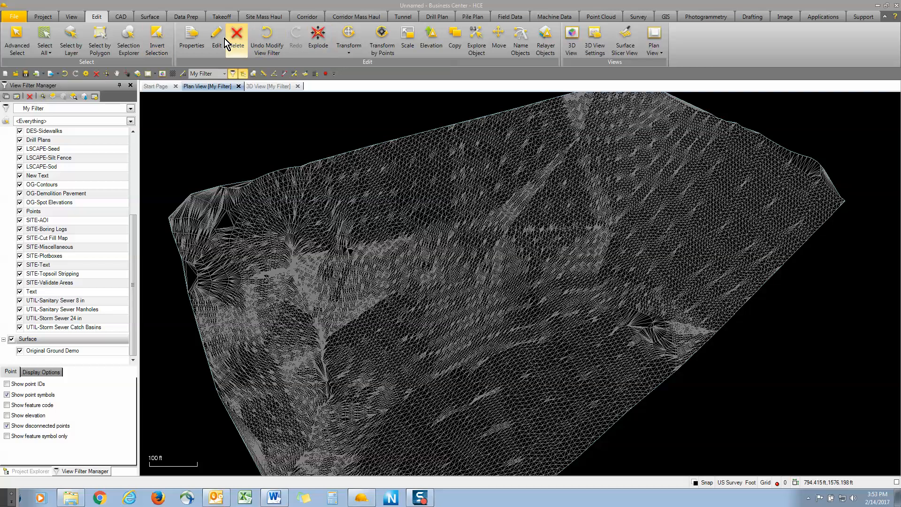
Draw a rectangle at elevation 1050 in the middle of the ground surface
click(111, 17)
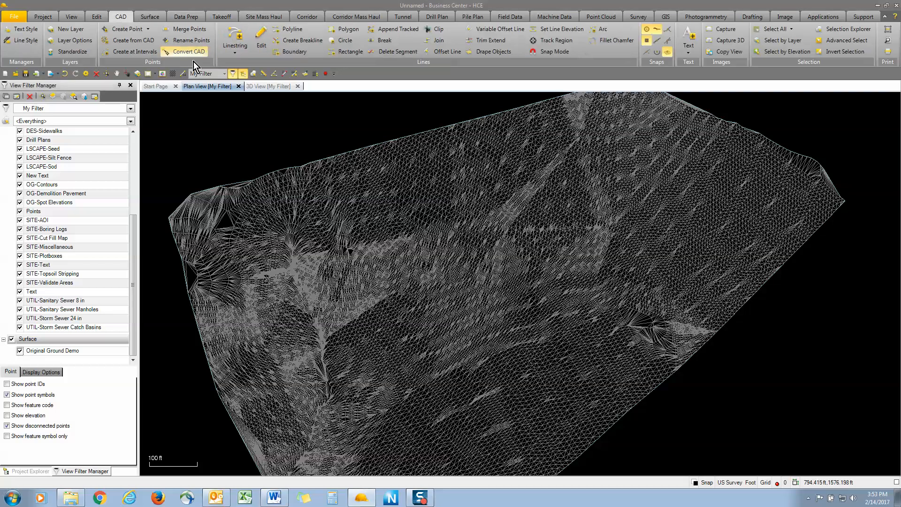
click(347, 52)
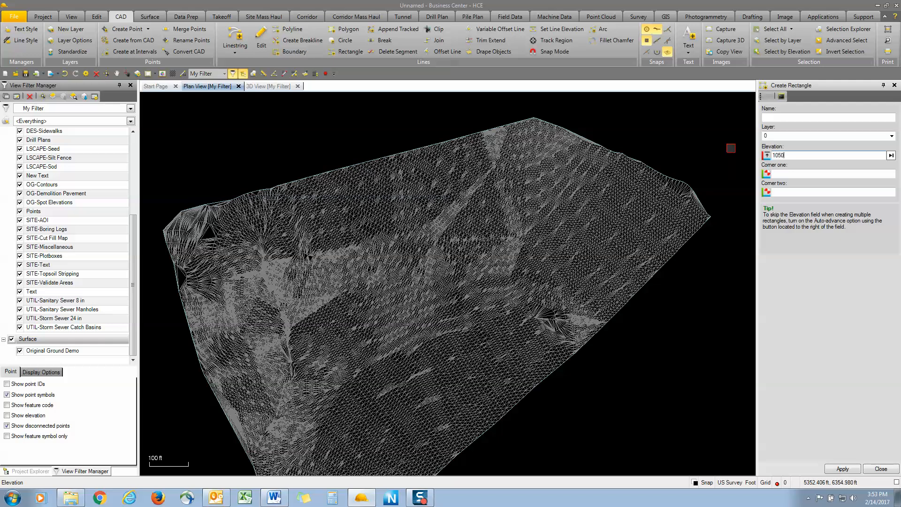
key(Return)
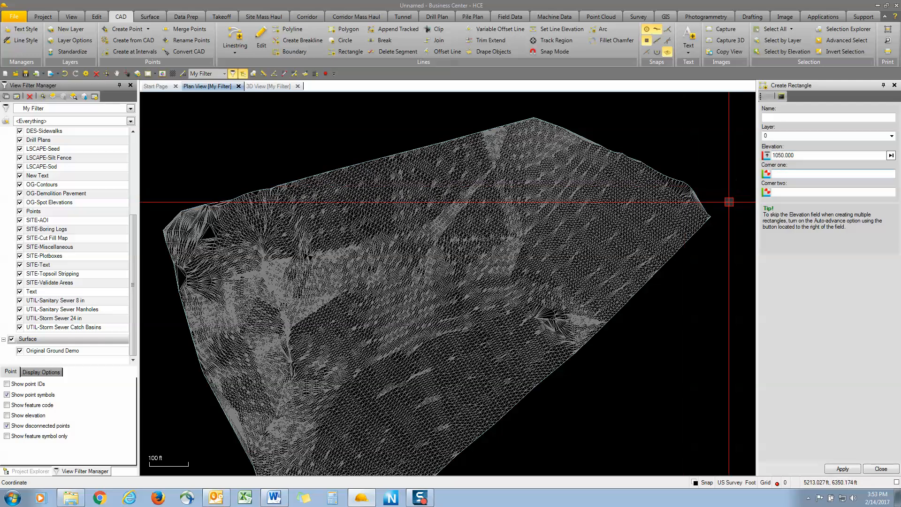
click(420, 255)
click(449, 282)
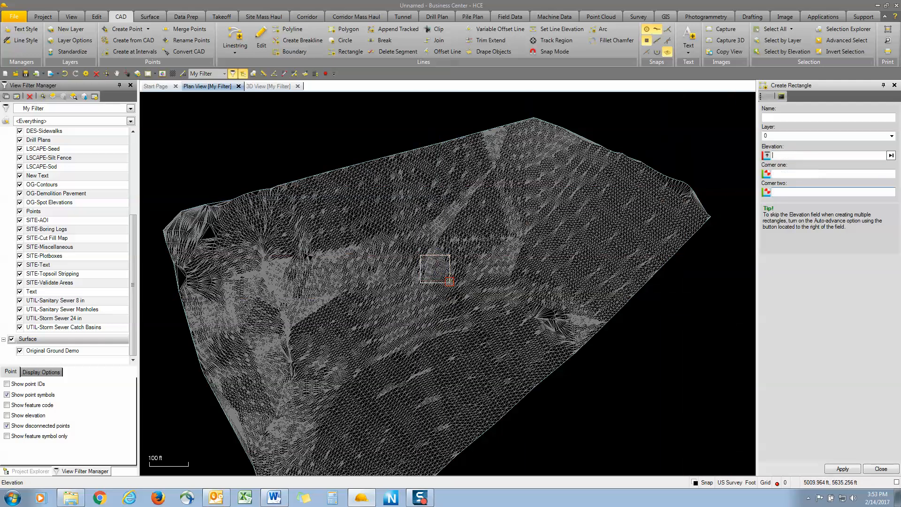
Hide the Original Ground Demo surface and close the rectangle command
scroll(441, 280, up, 3)
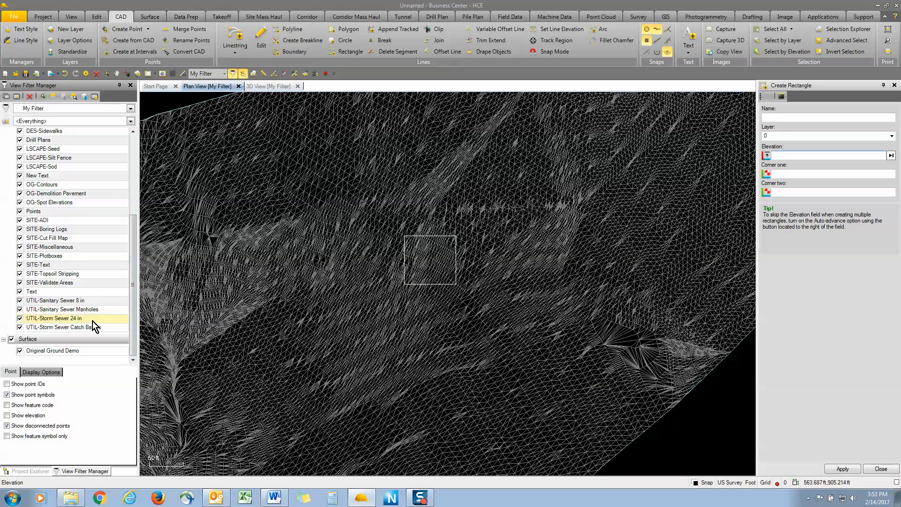
click(20, 351)
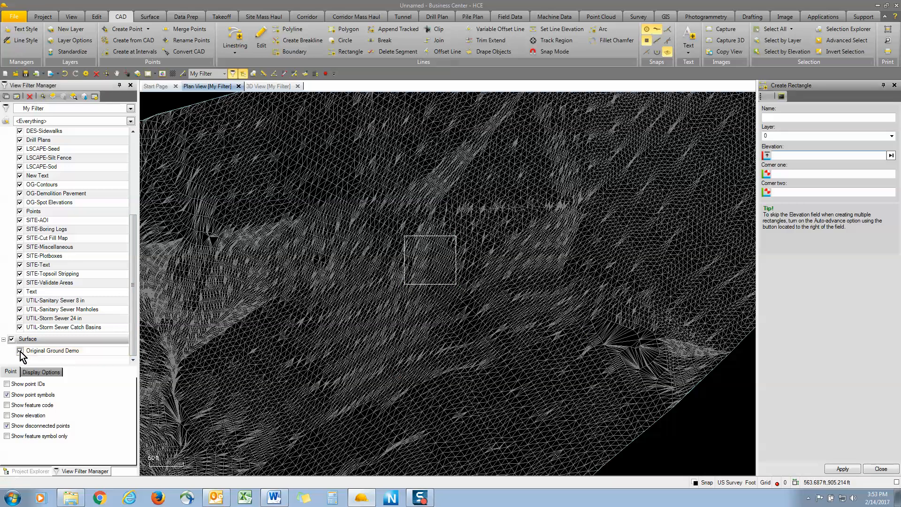
click(881, 468)
Create a new surface named Pad Design
click(151, 17)
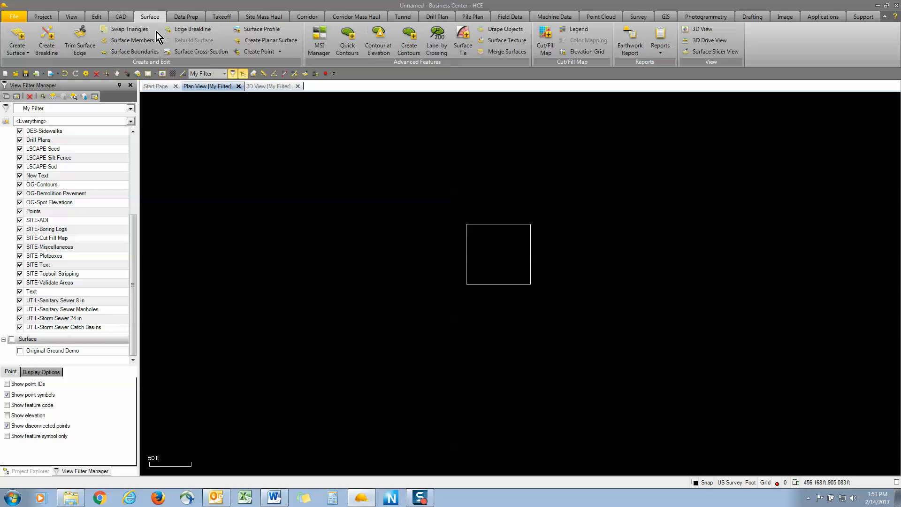
click(18, 40)
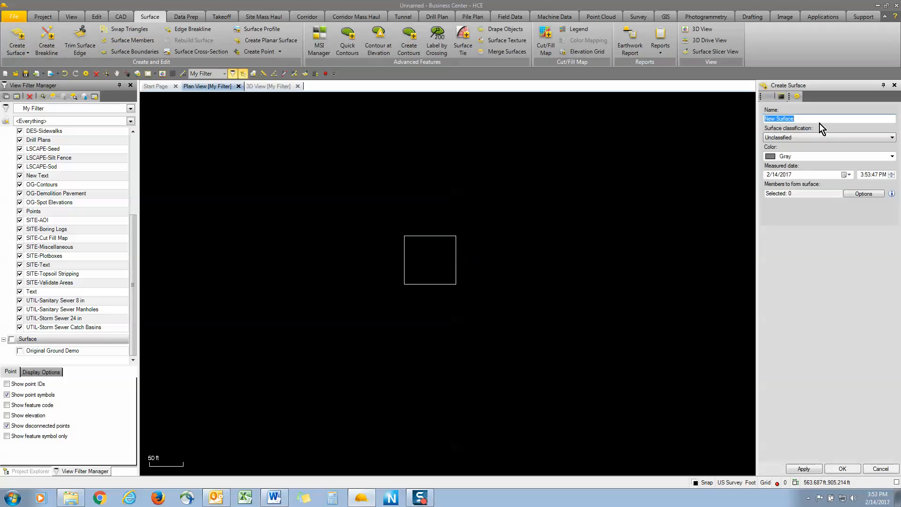
text(Pad Design)
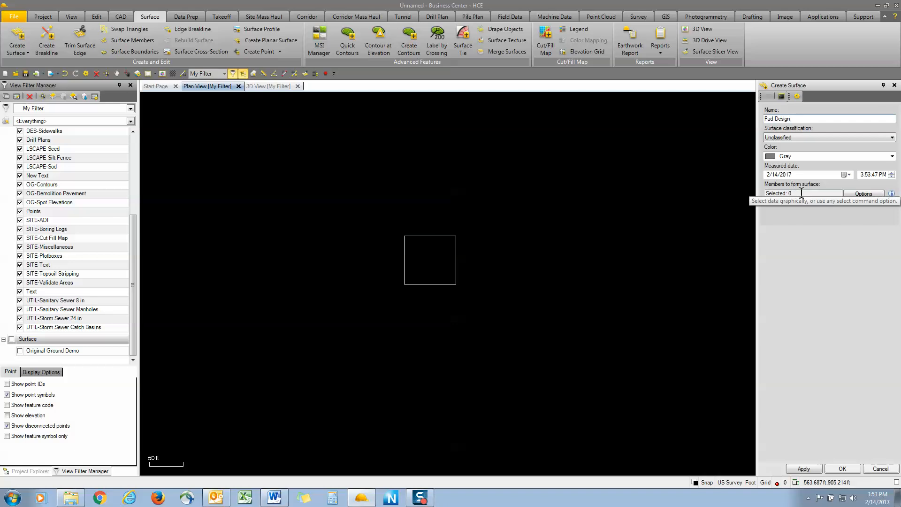
click(842, 468)
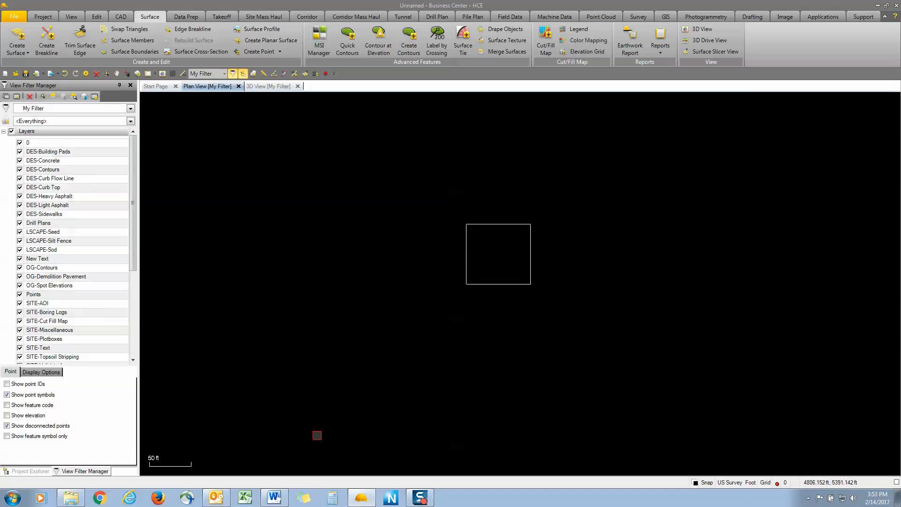
Start a surface tie named pad to Original Ground Demo, using the rectangle as the reference line
drag(132, 249, 139, 342)
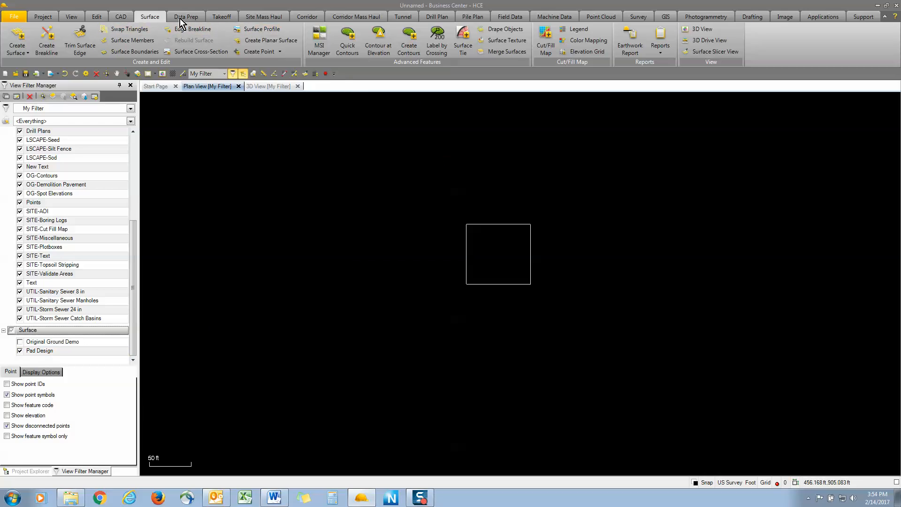
click(463, 47)
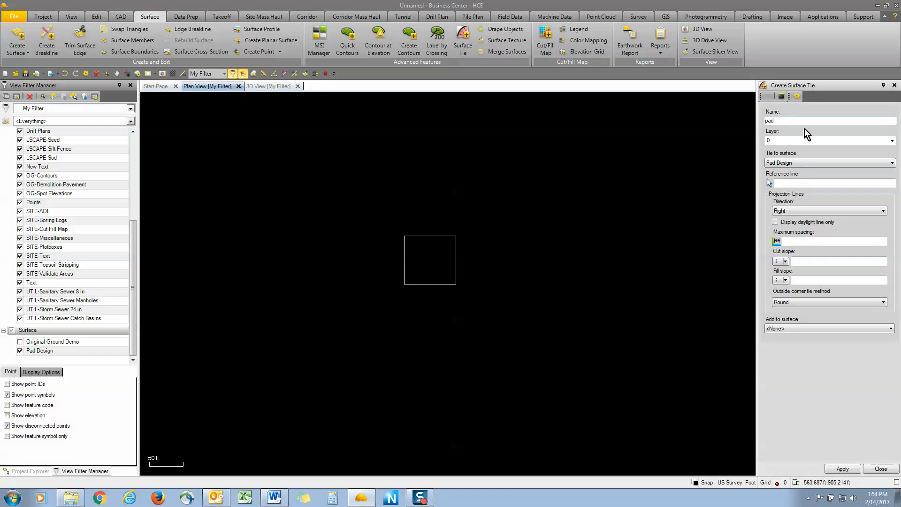
click(795, 164)
click(793, 172)
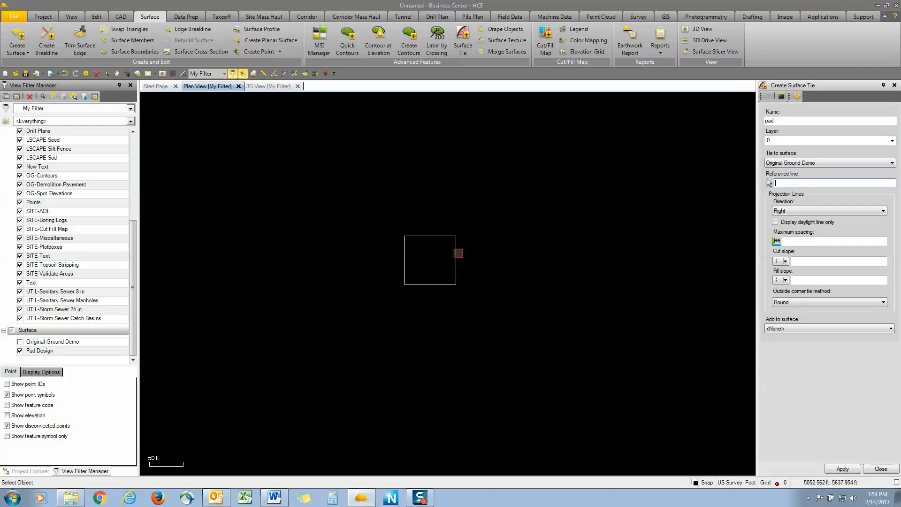
click(458, 253)
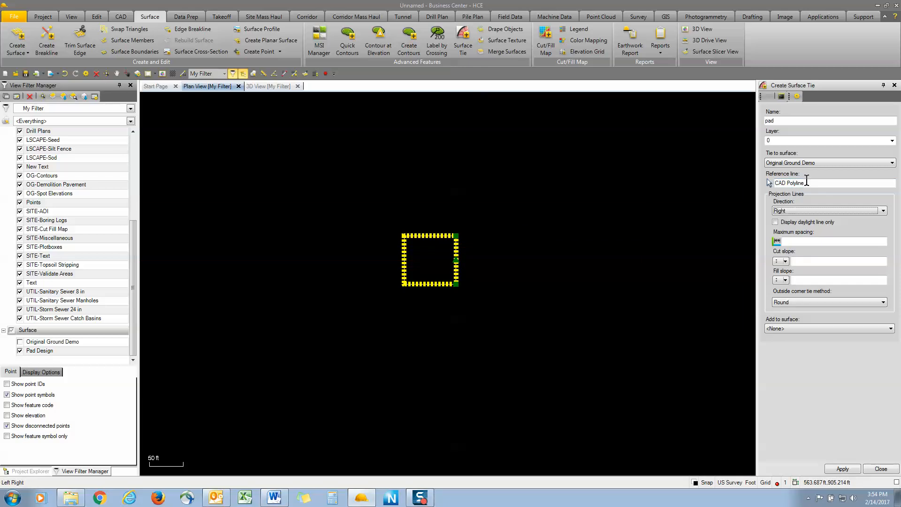
Set the tie's projection side, maximum spacing to 10, and cut and fill slopes to 2:1
click(445, 190)
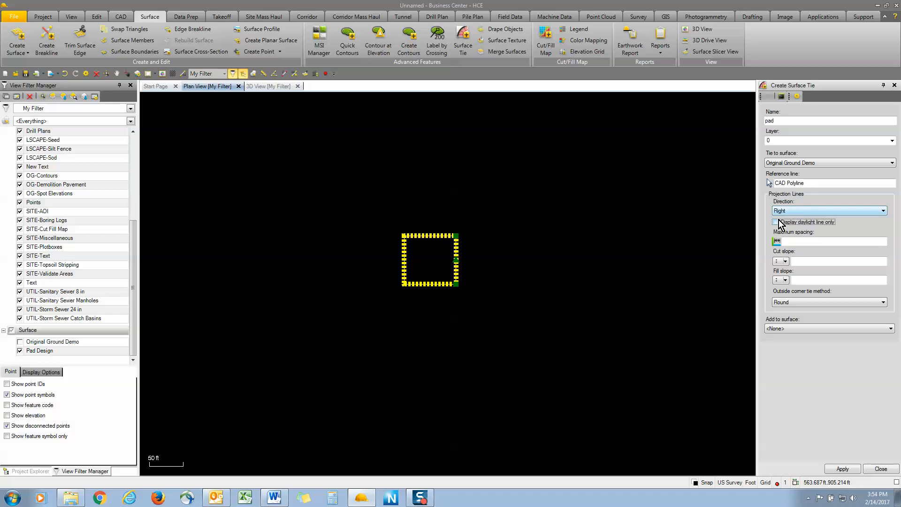
click(791, 240)
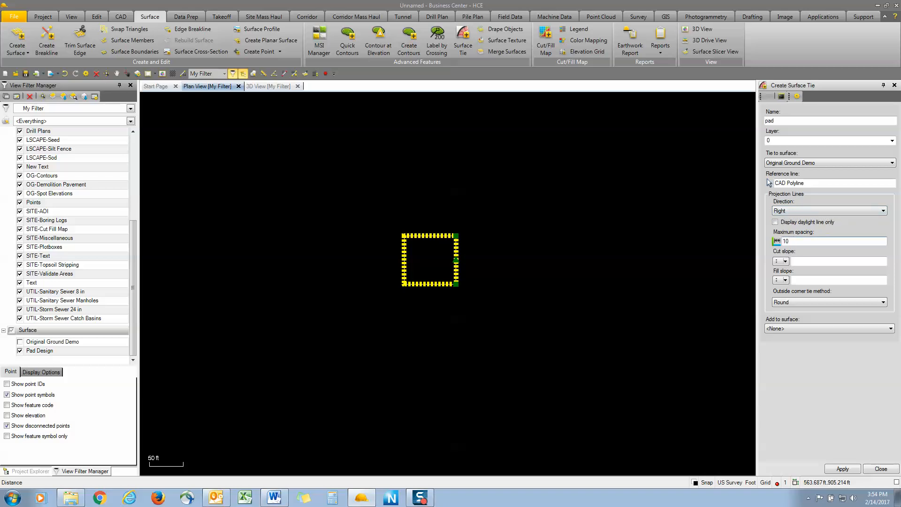
text(10)
click(804, 263)
text(2)
key(Tab)
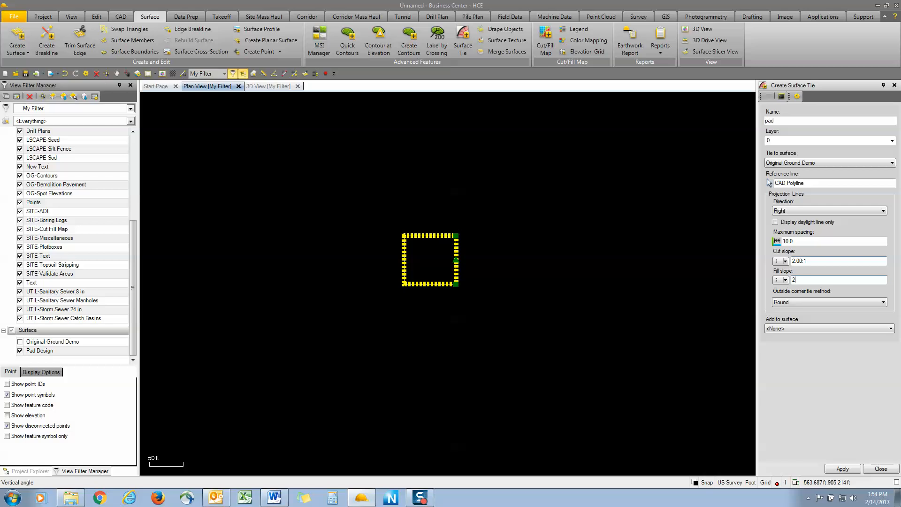
key(Tab)
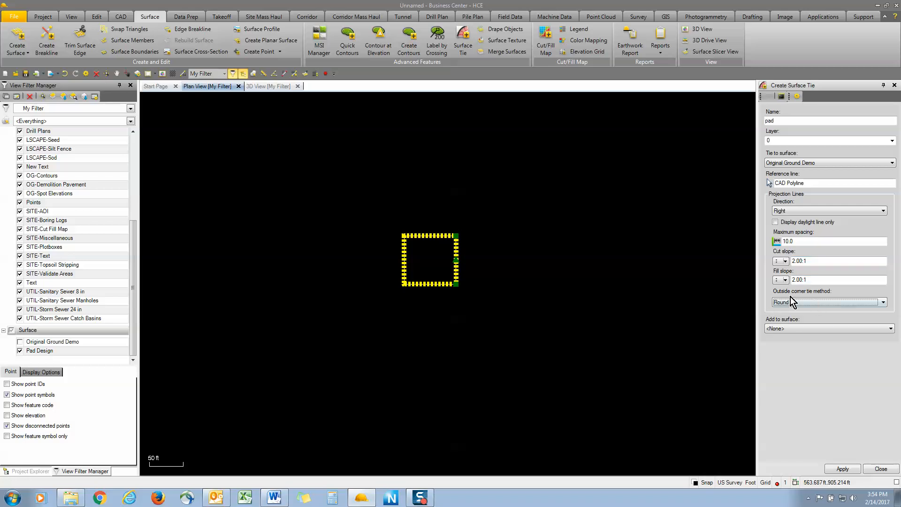
Add the surface tie to the Pad Design surface, apply it, and close the command
click(787, 328)
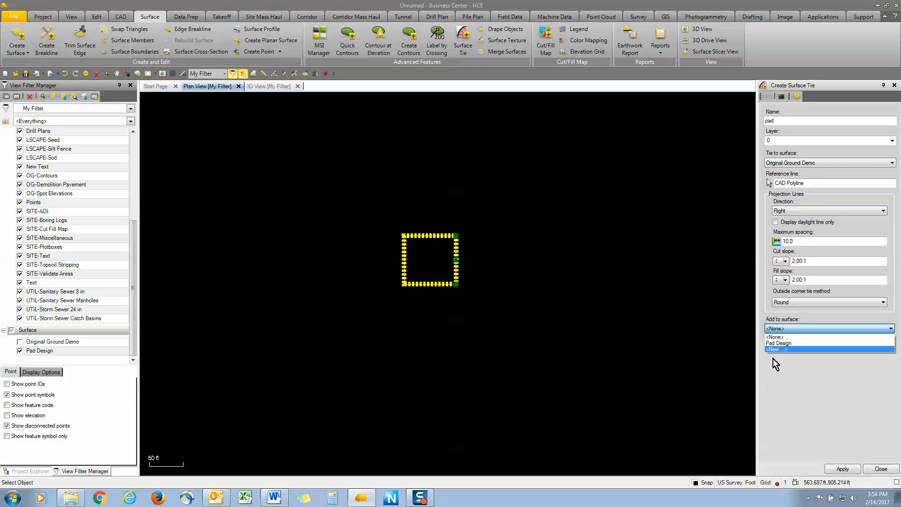
click(777, 343)
click(841, 469)
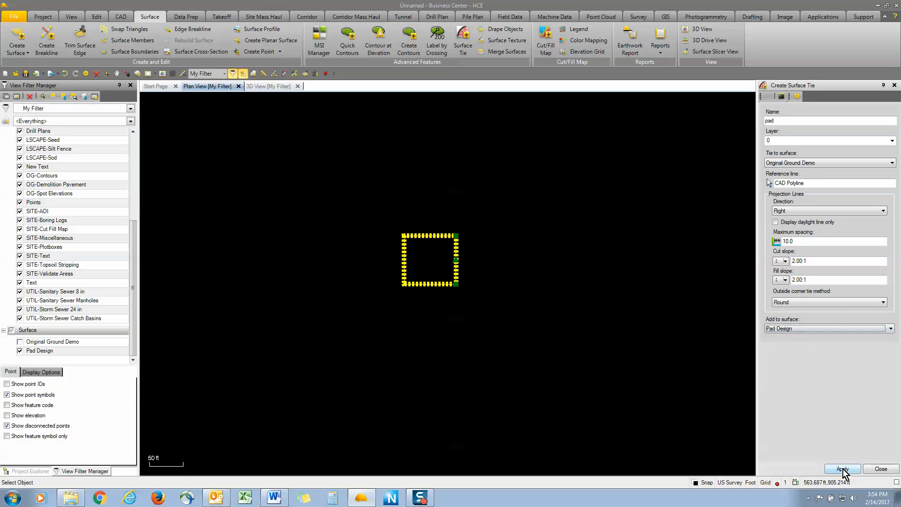
scroll(436, 282, up, 3)
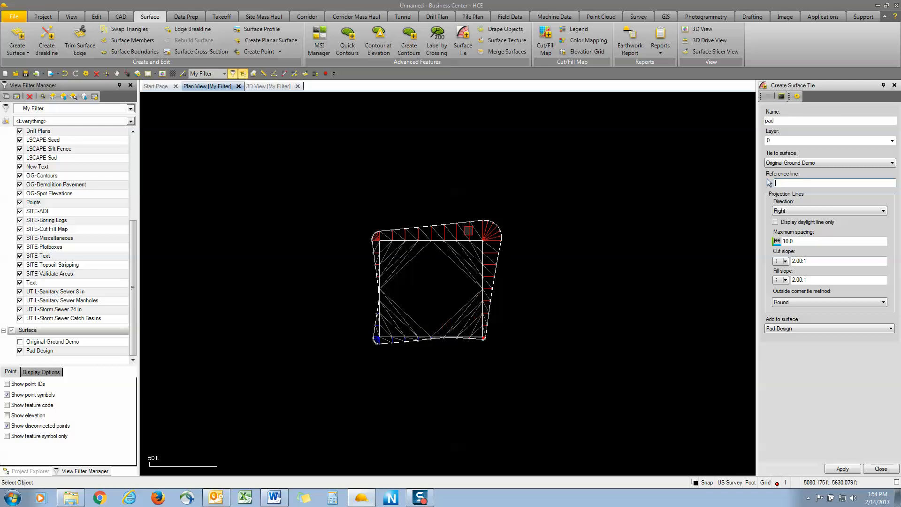
click(884, 469)
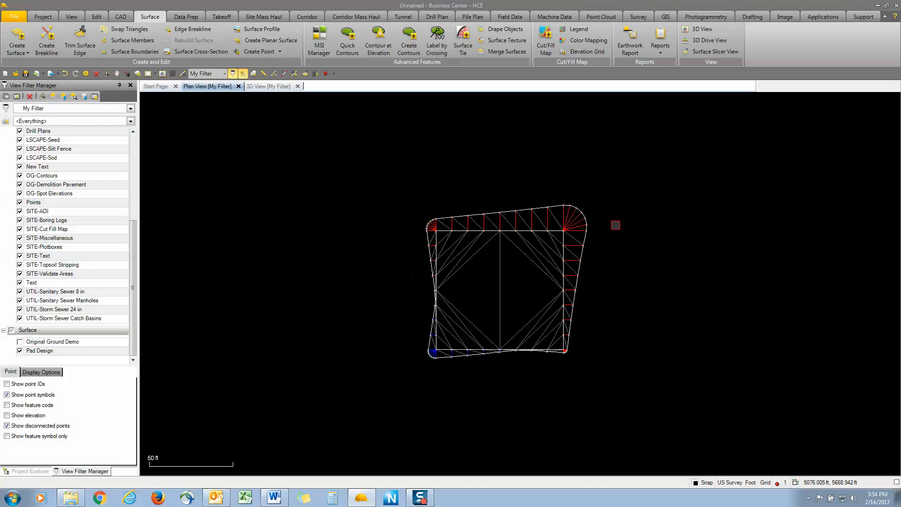
Select the rectangle, the Pad Design surface and the pad surface tie to inspect them
click(448, 226)
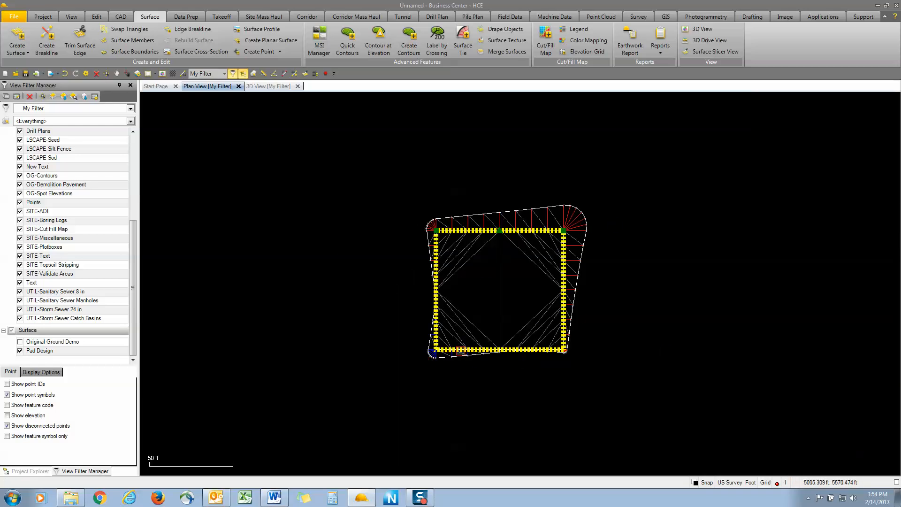
click(536, 251)
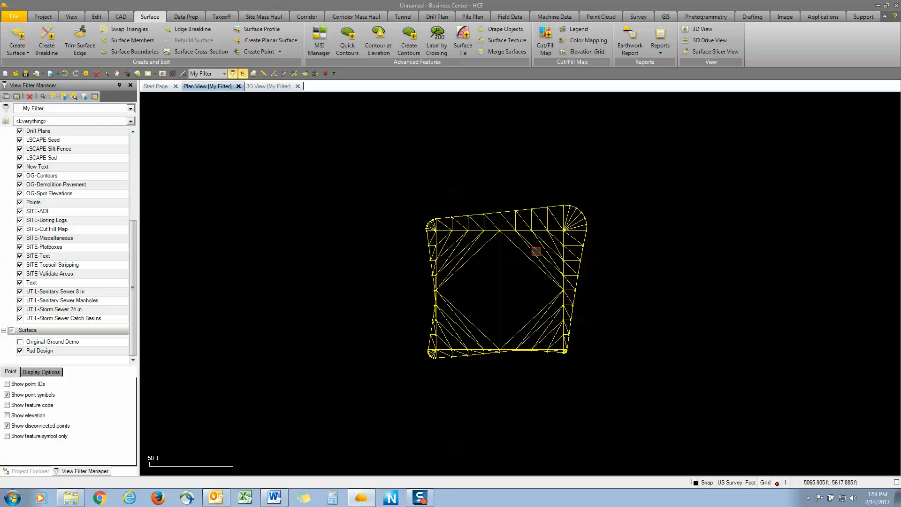
click(581, 240)
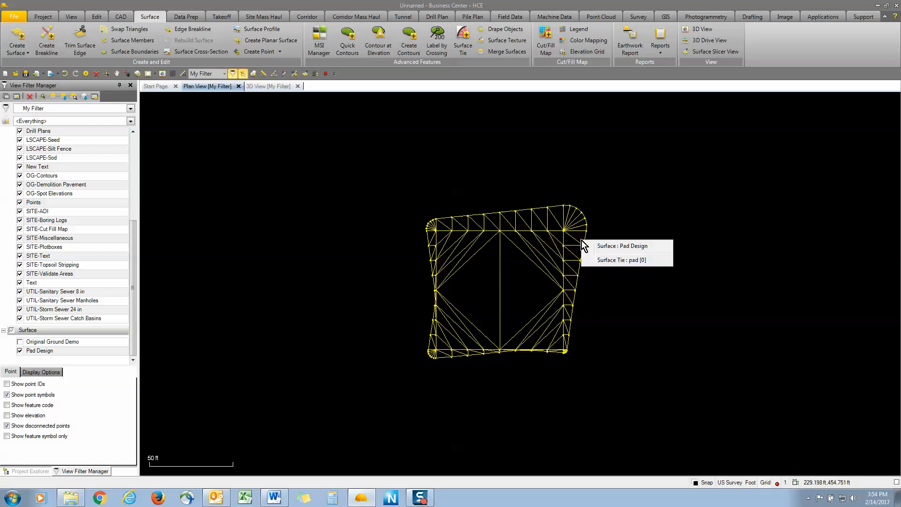
click(621, 260)
scroll(390, 352, down, 1)
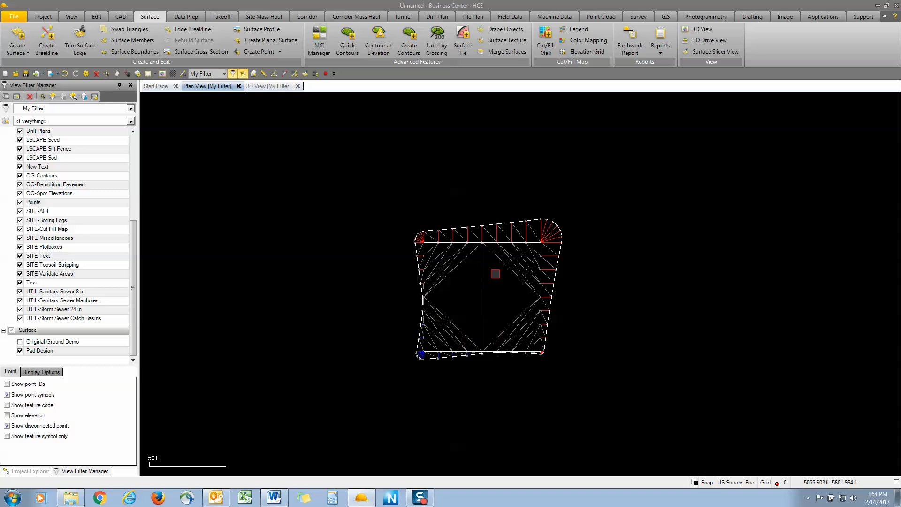
Start a cut/fill map named CF with Original Ground Demo as the initial surface
click(548, 47)
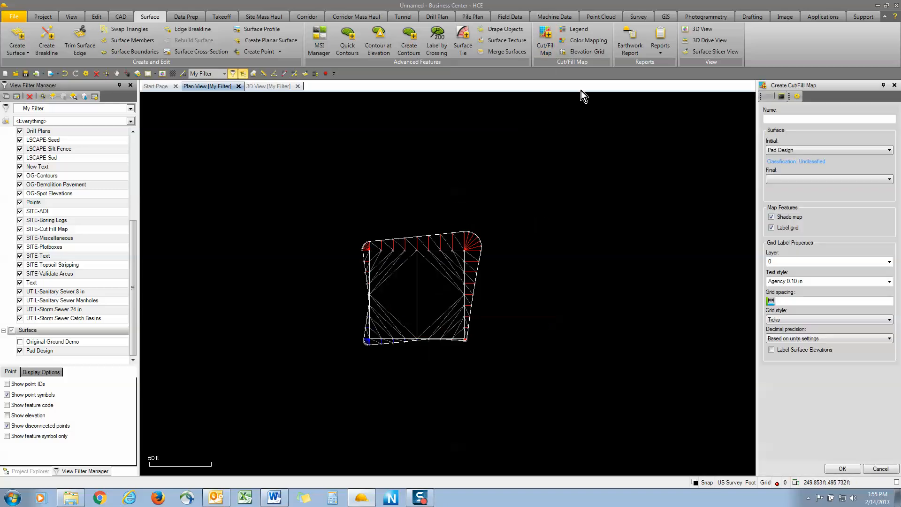
click(788, 119)
text(CFR)
key(BackSpace)
click(791, 150)
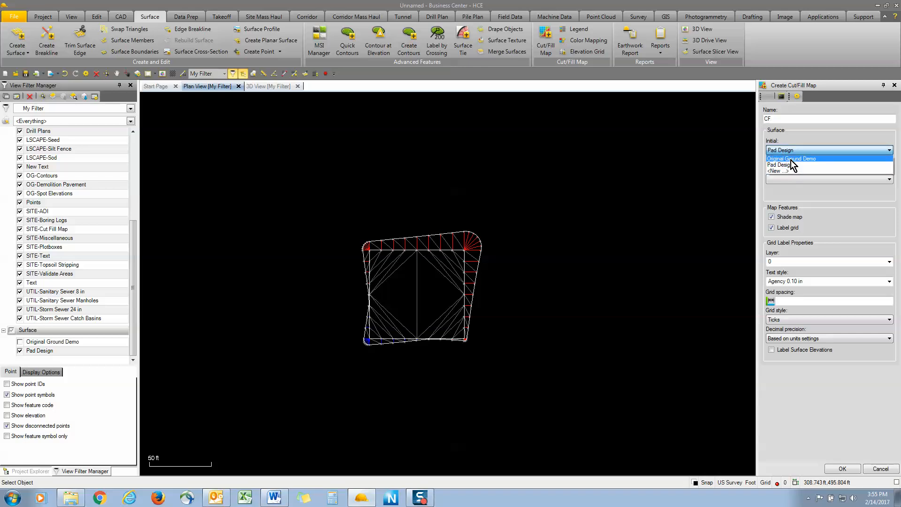
click(790, 160)
Set Pad Design as the final surface, turn off grid labels, and create the cut/fill map
click(791, 182)
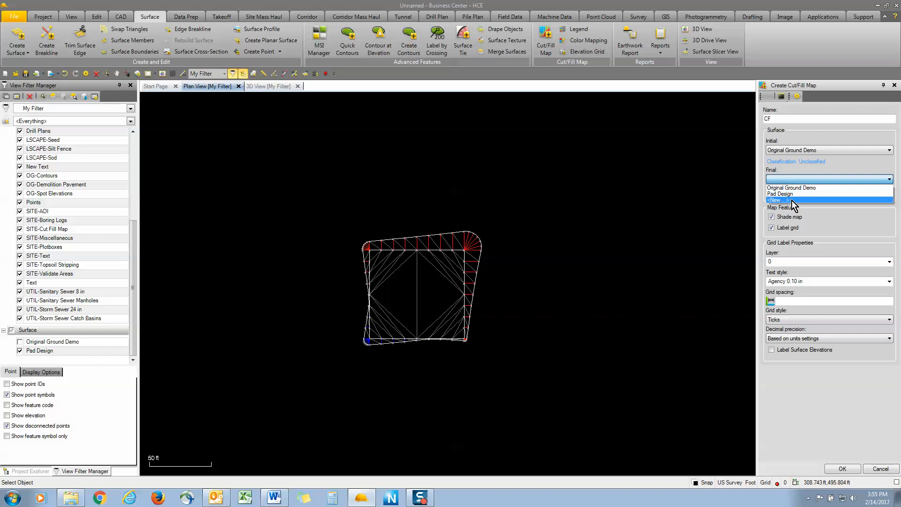
click(792, 196)
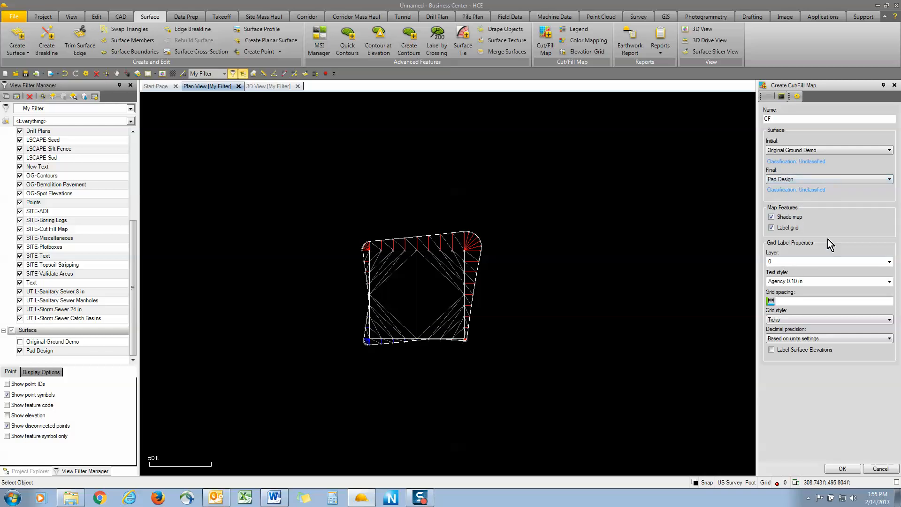
click(772, 228)
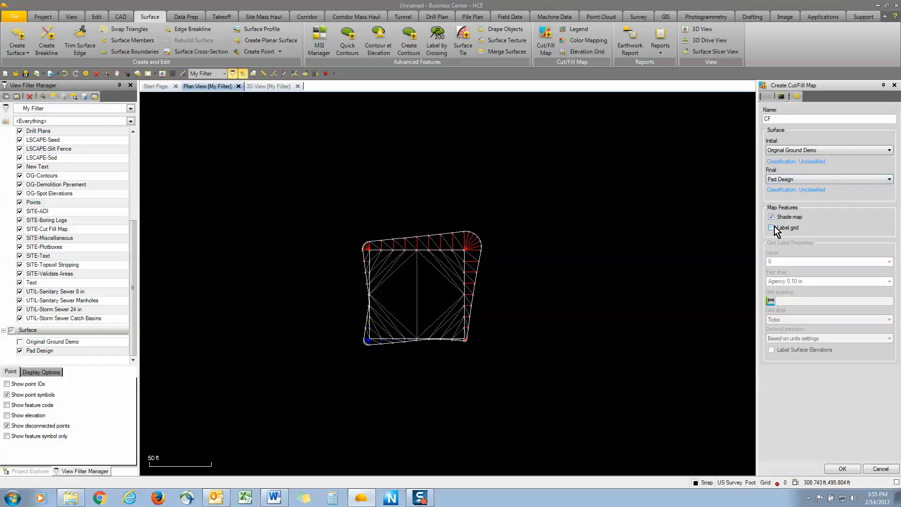
click(842, 468)
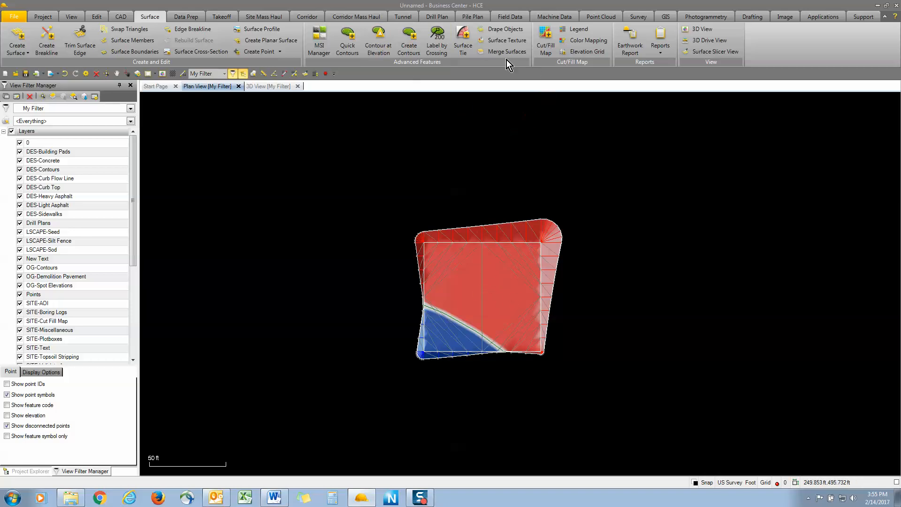
Start creating text and open the text editor to insert object-based smart text
click(753, 17)
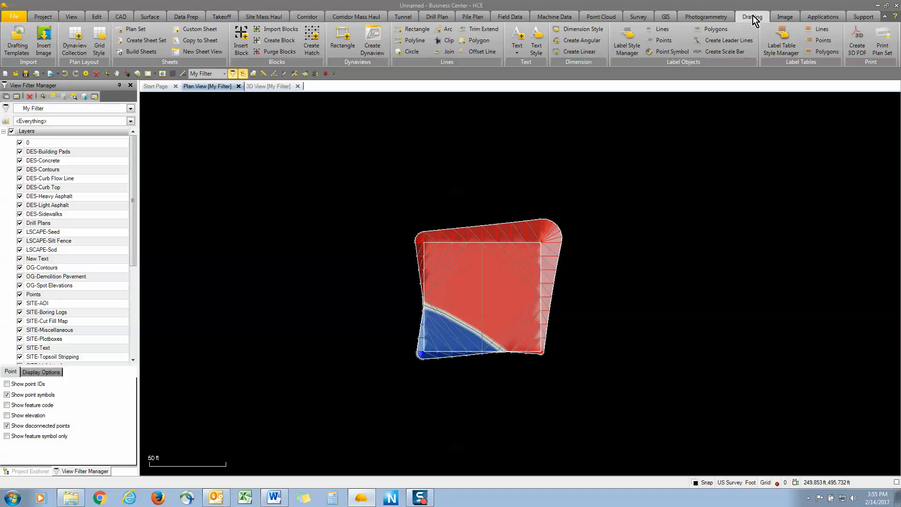
click(516, 38)
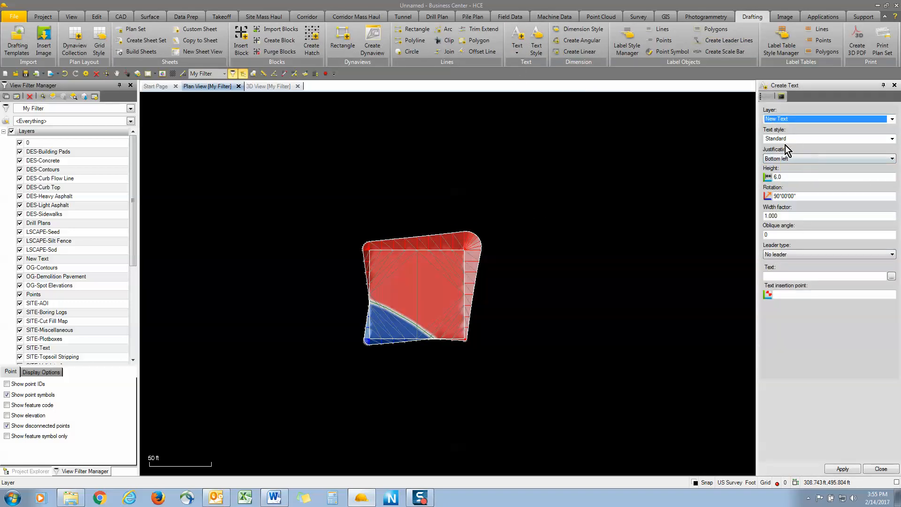
click(790, 274)
click(782, 276)
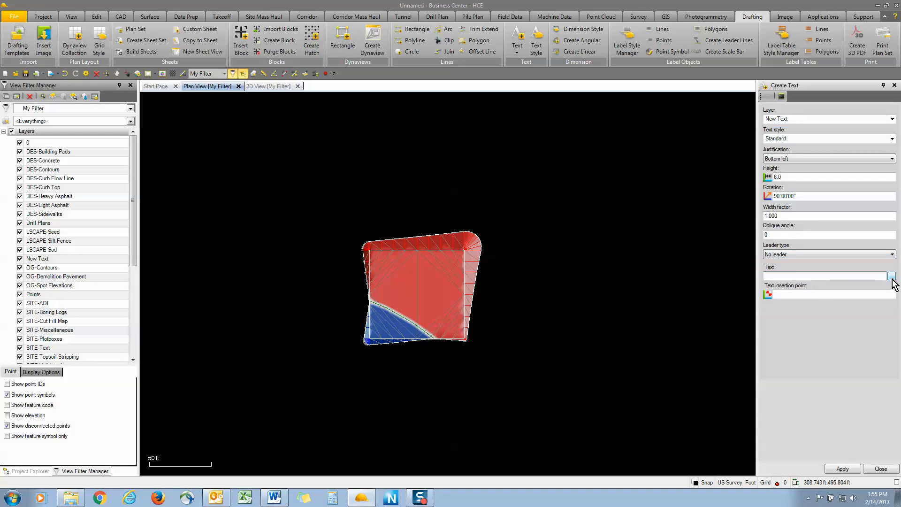
click(891, 276)
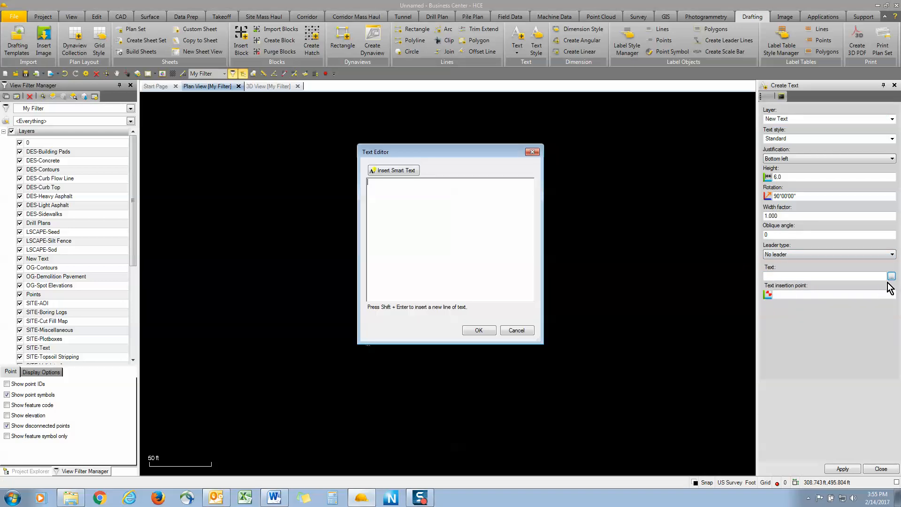
click(398, 171)
click(416, 217)
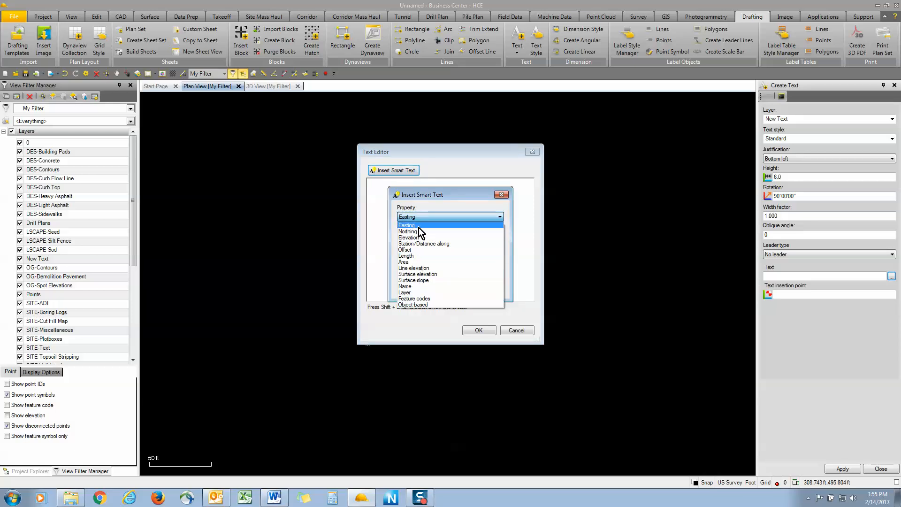
click(417, 305)
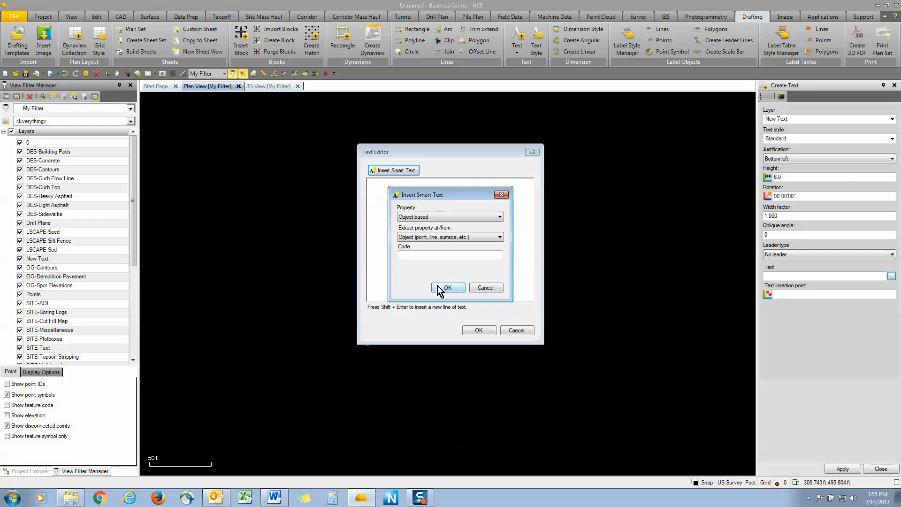
click(414, 254)
Switch to the Word document and consult the code list for cut/fill map surface codes
click(272, 494)
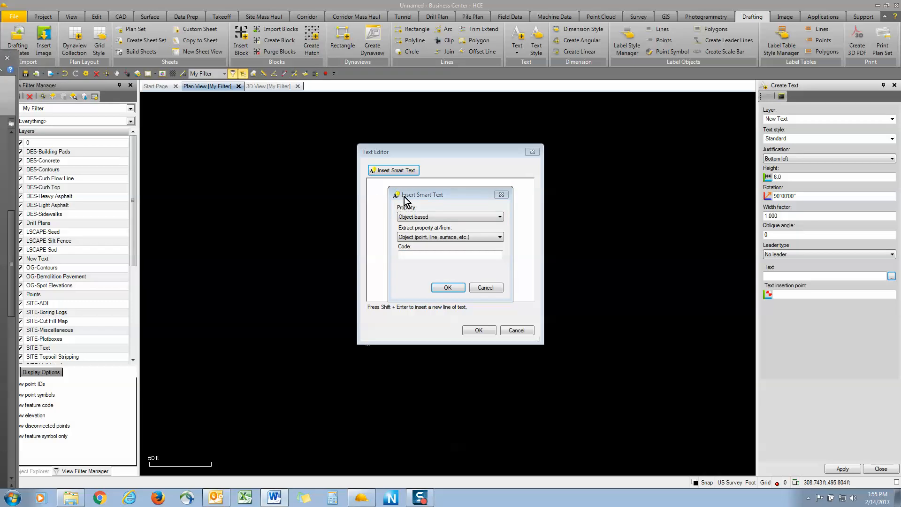
click(274, 496)
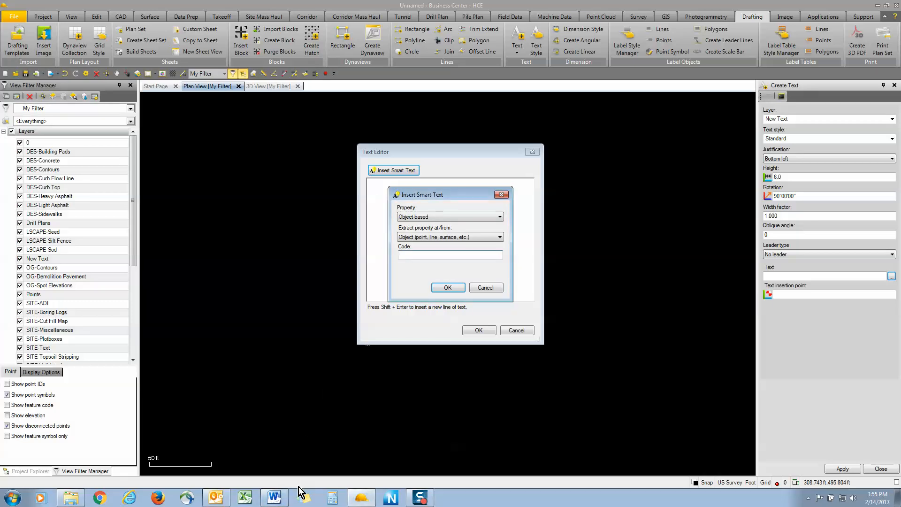
click(276, 494)
drag(0, 59, 323, 16)
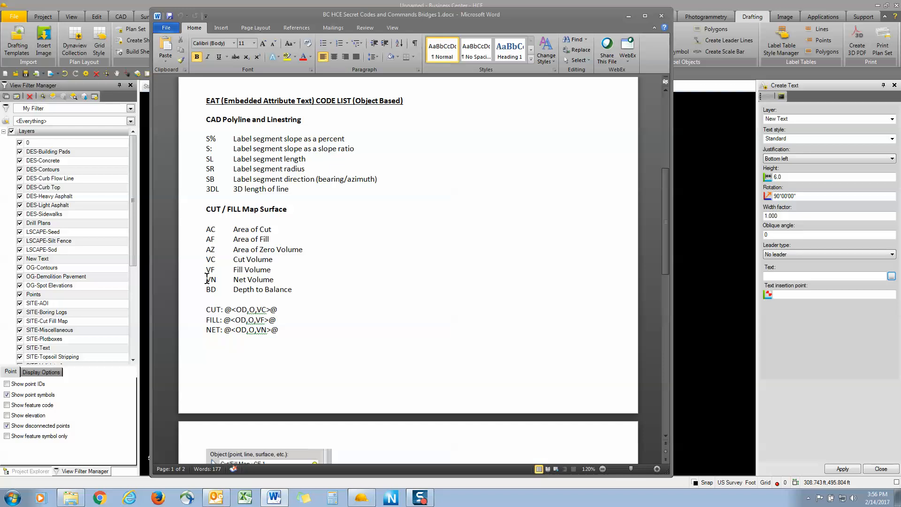
drag(557, 17, 0, 30)
Enter the VN net volume code and confirm the smart text @<OD,O,VN>@
click(420, 254)
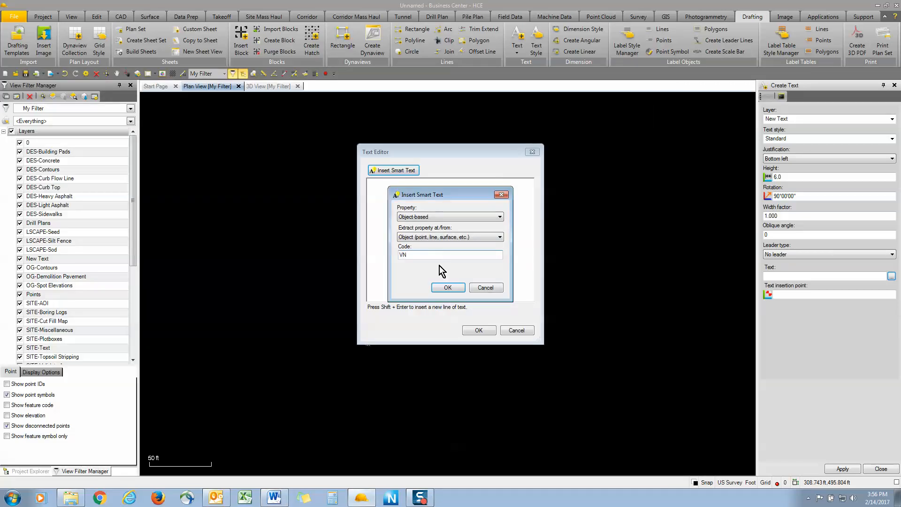
click(448, 288)
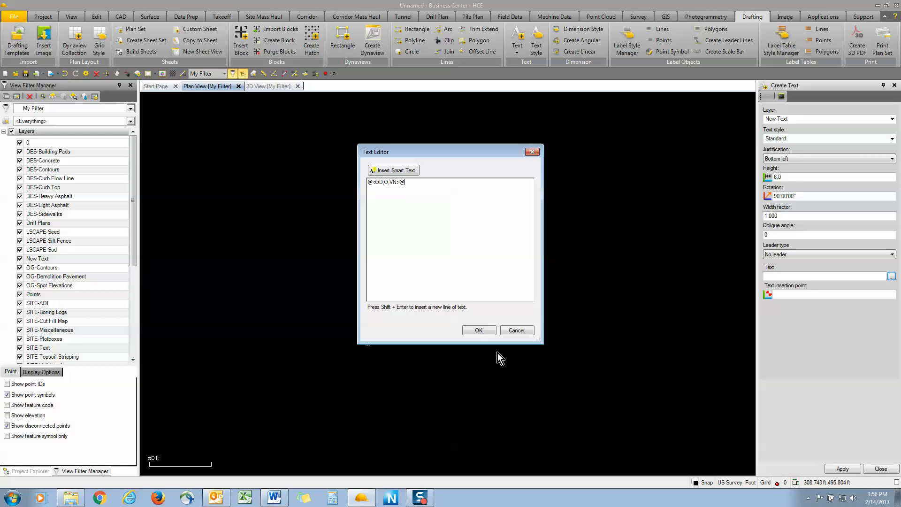
click(478, 330)
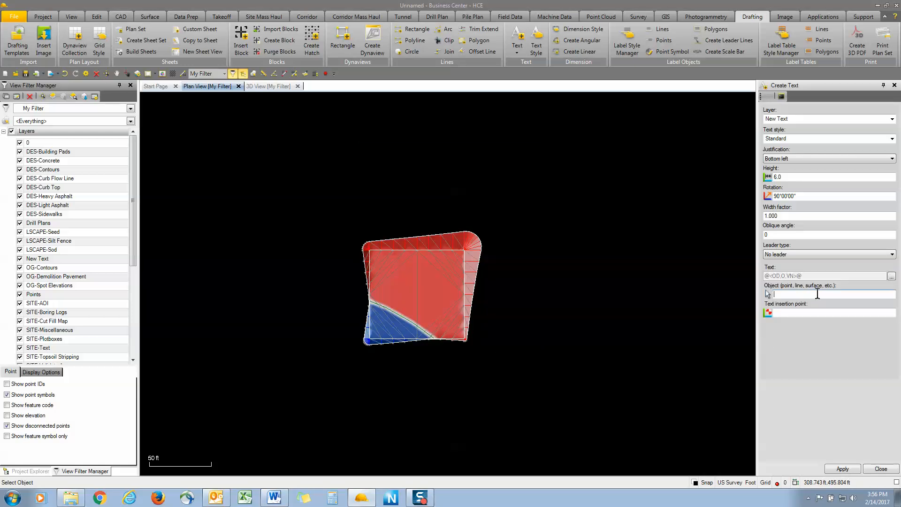
Pick the CF cut/fill map as the source object, place the label above the pad, and close the command
click(467, 267)
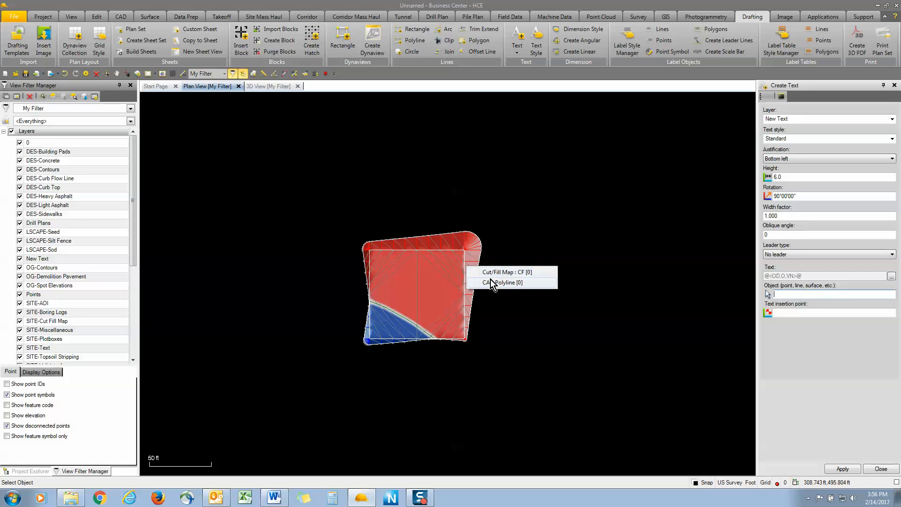
click(501, 272)
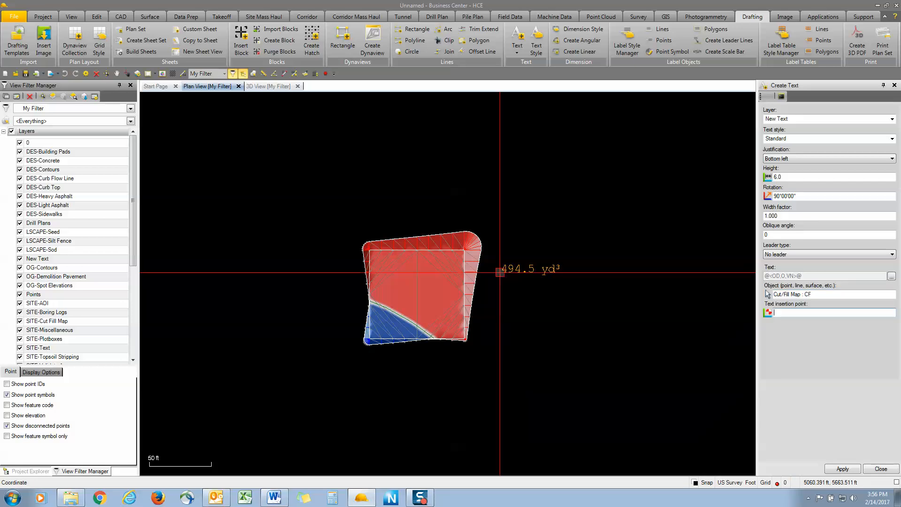
click(392, 196)
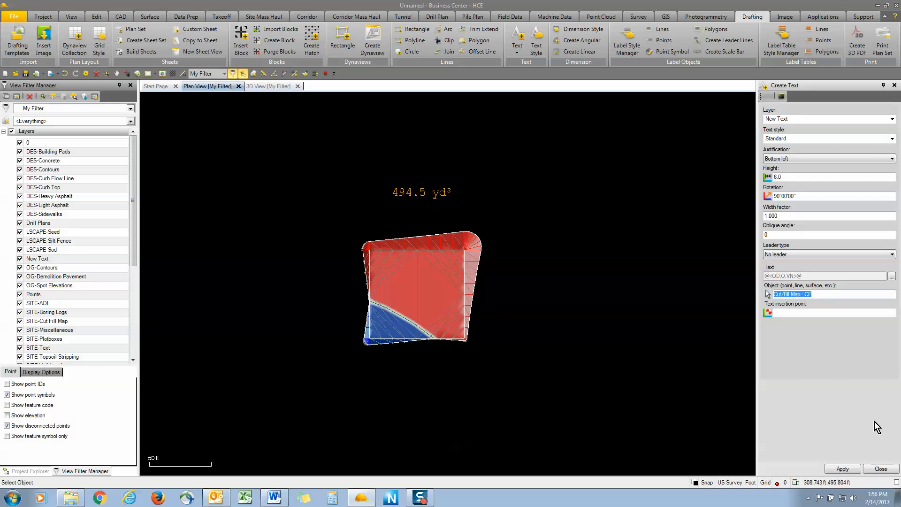
click(881, 468)
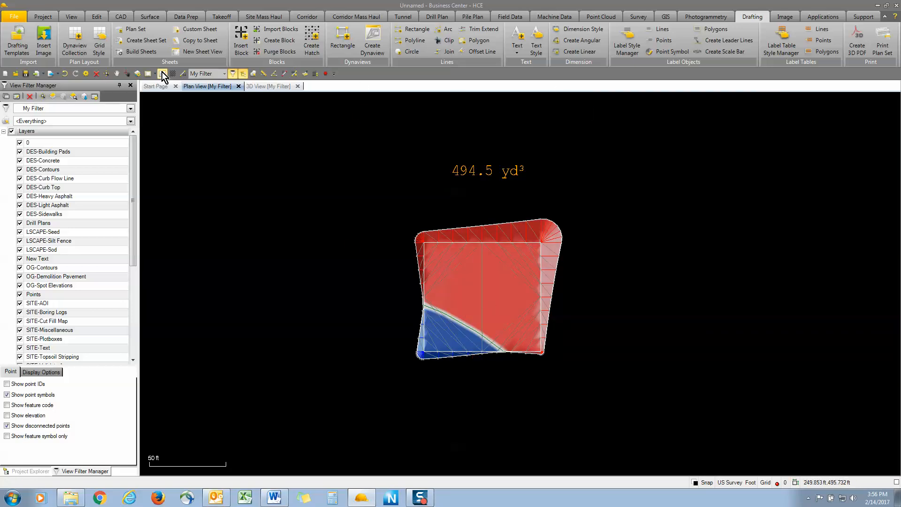
Move the pad rectangle by picking a from point and a to point in the plan view
click(105, 18)
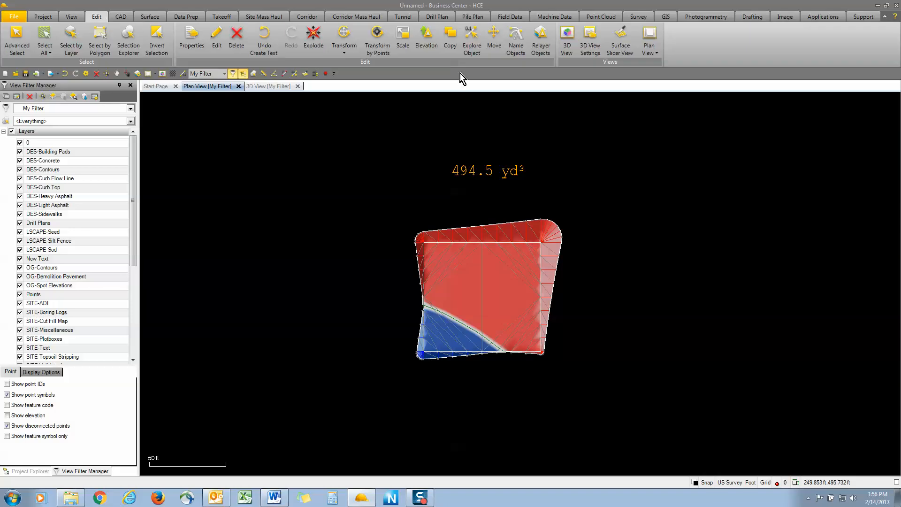
click(493, 36)
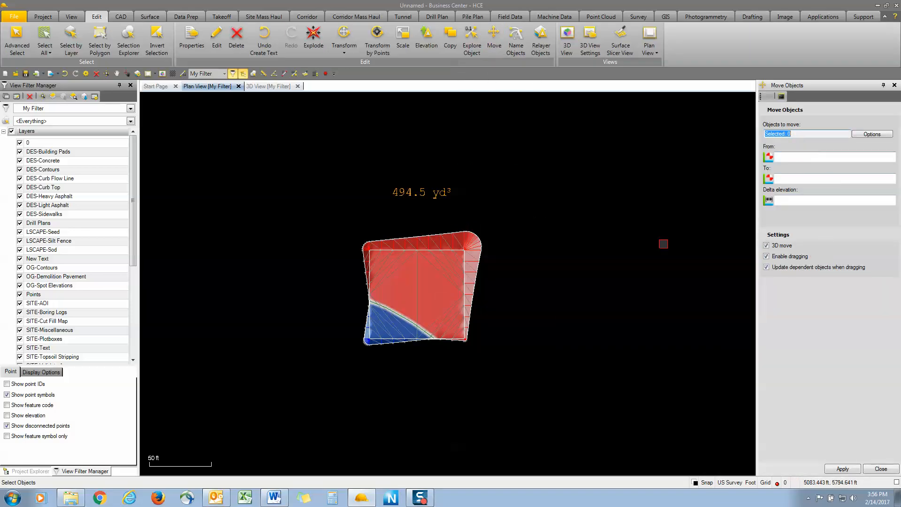
click(465, 269)
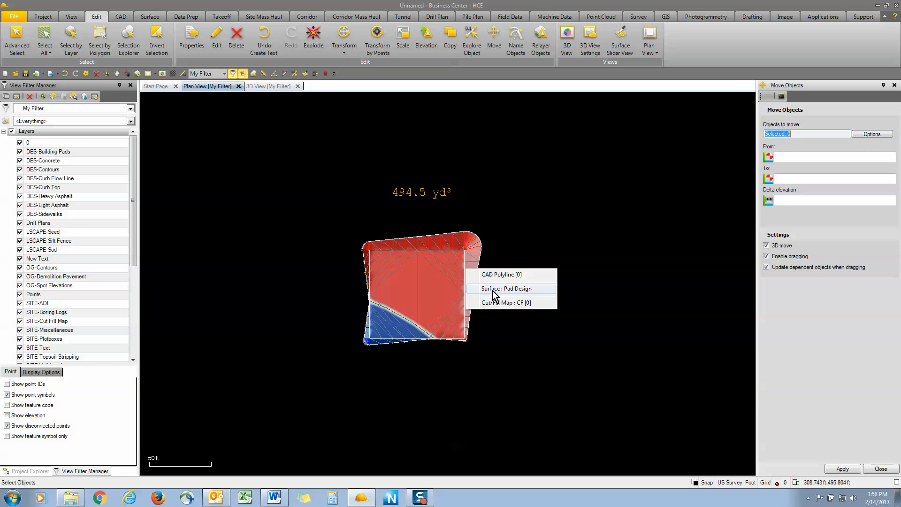
click(501, 275)
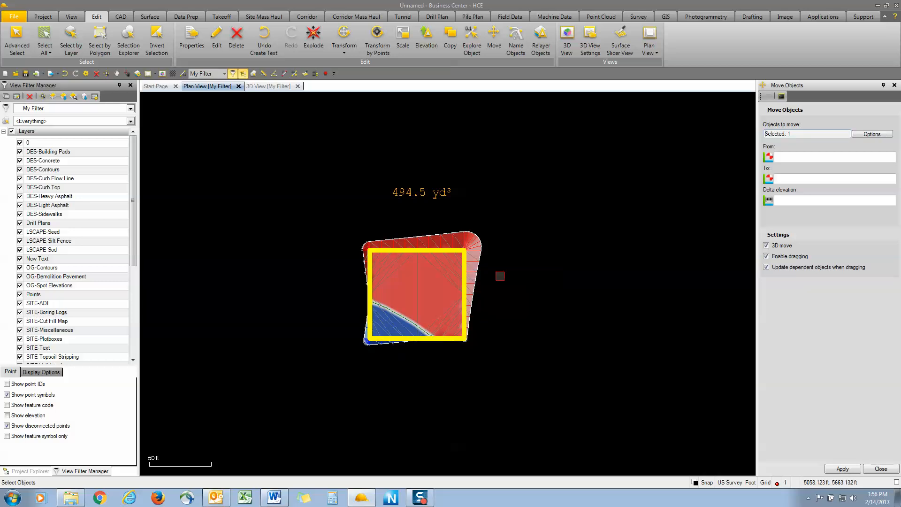
click(785, 157)
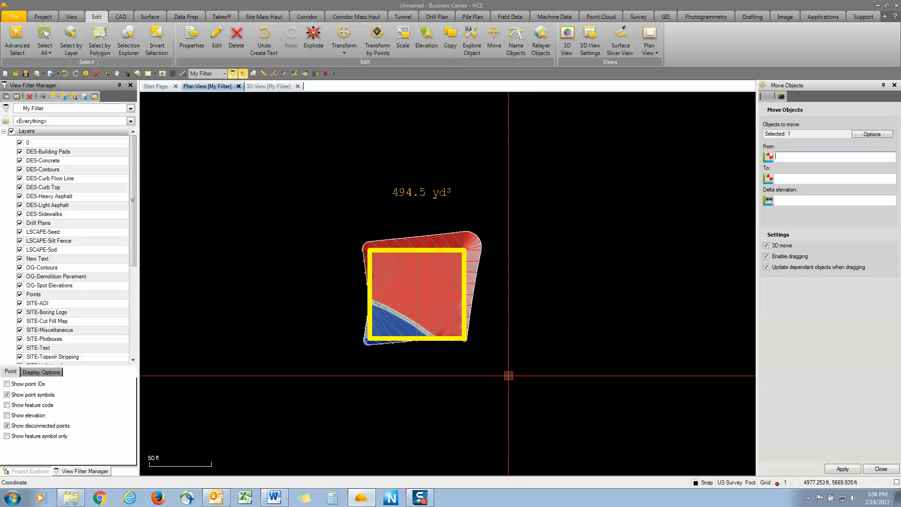
click(509, 376)
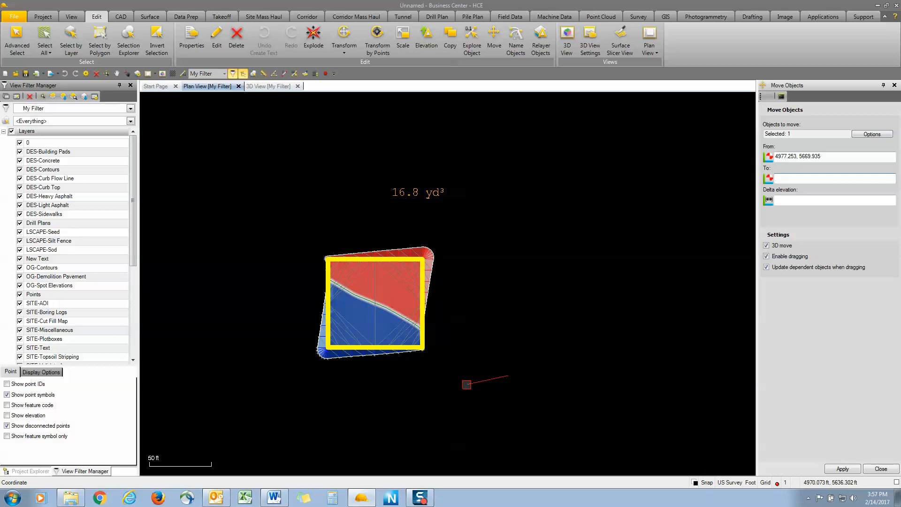
click(466, 385)
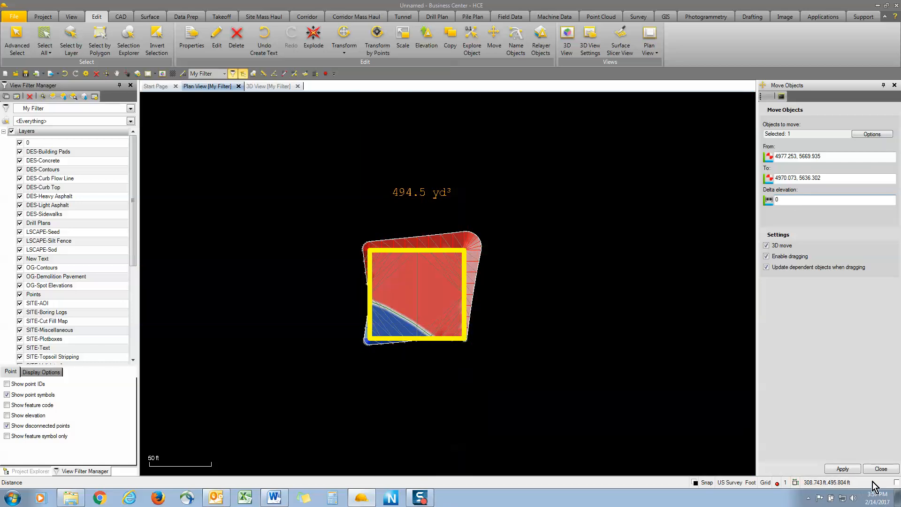
click(842, 468)
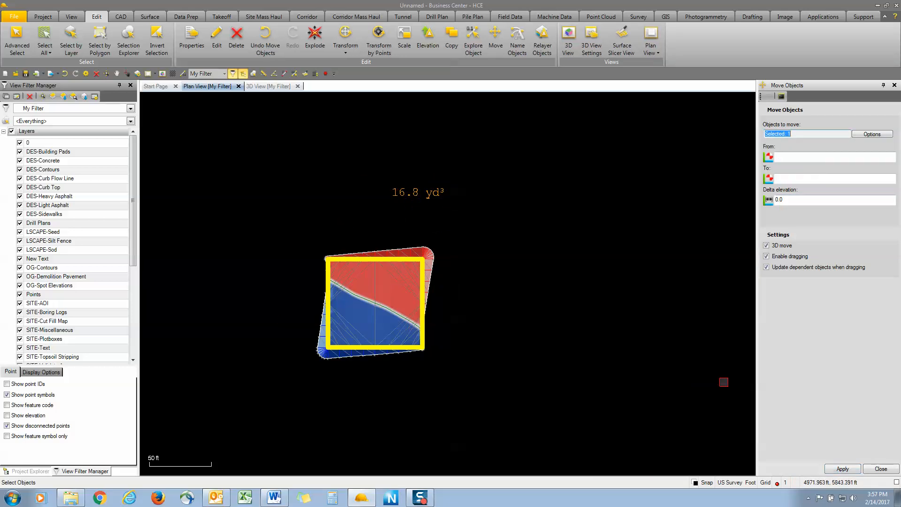
Move the rectangle again using 0,0 as the from point and a typed to point
click(802, 157)
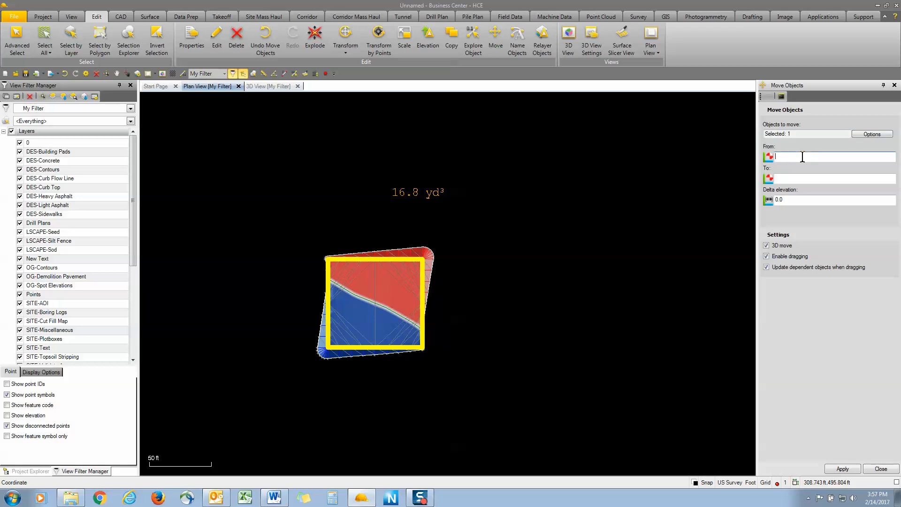
text(0,0)
click(804, 179)
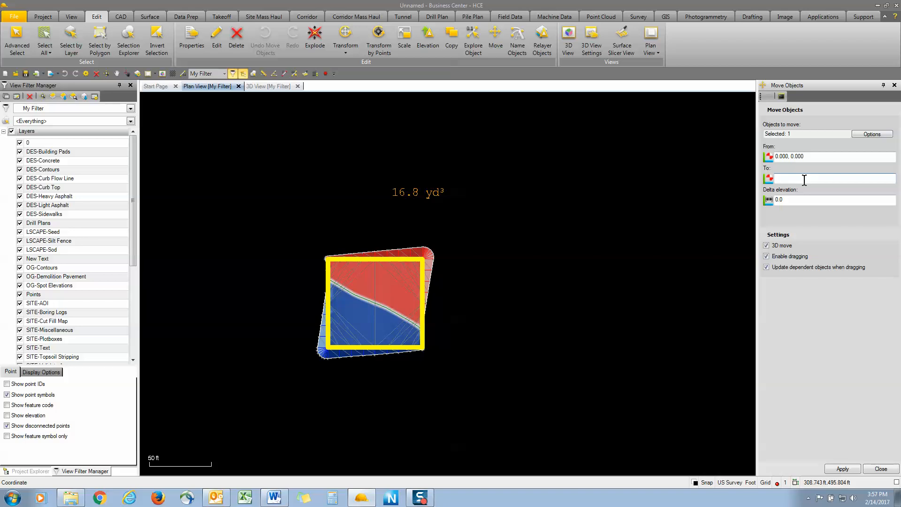
text(0,@1)
click(842, 469)
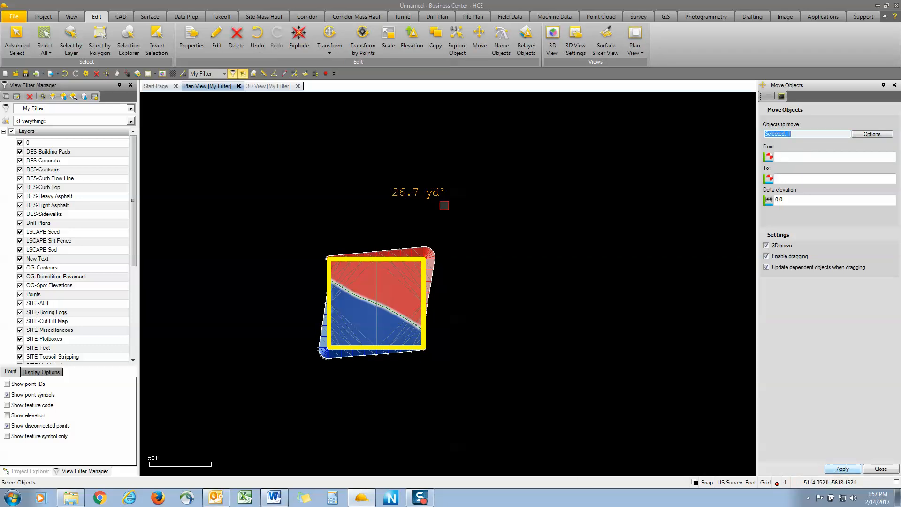
Move the rectangle from 0,0 to 0,-2 and apply
click(791, 156)
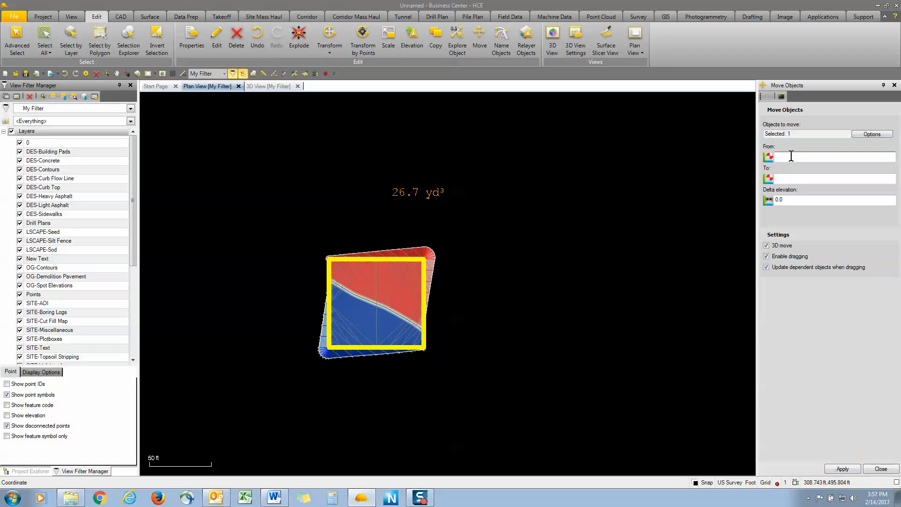
text(0)
click(787, 179)
text(0)
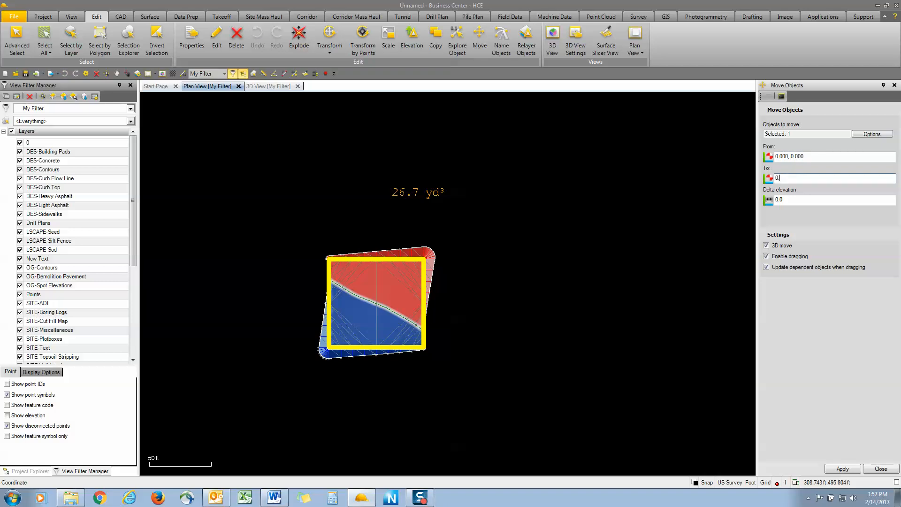
text(,@-2)
click(842, 468)
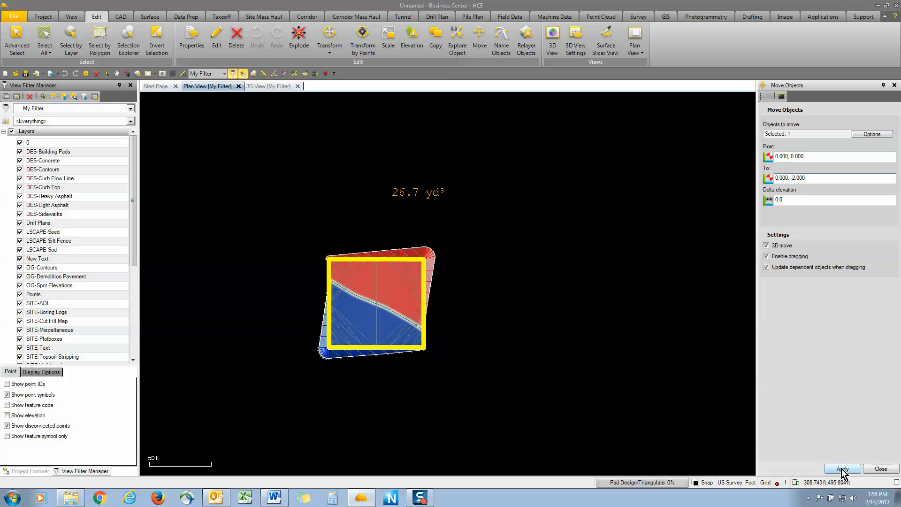